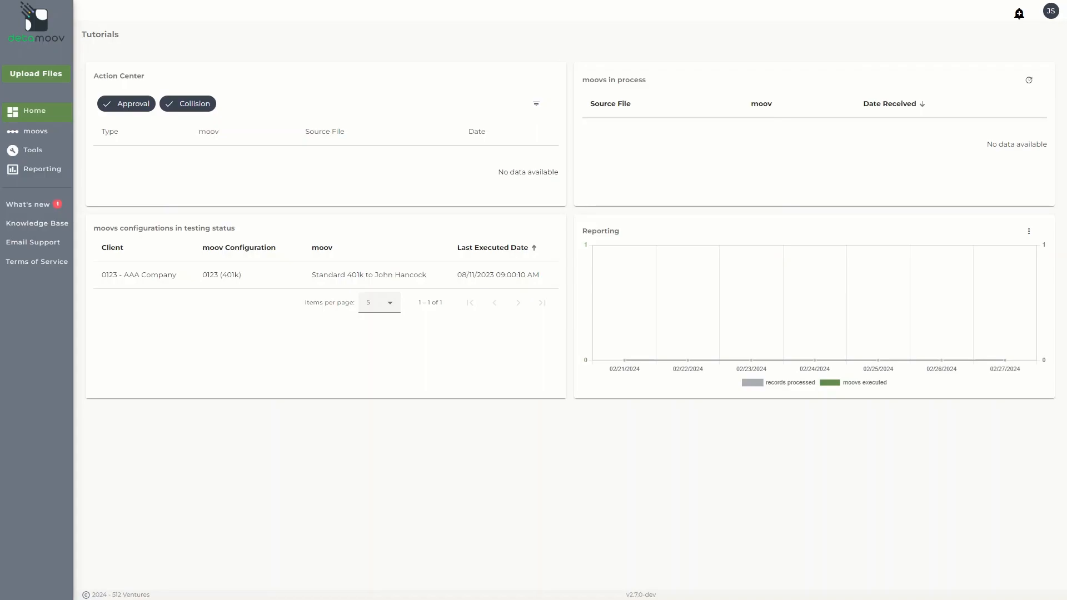
Step: Start a new transformation definition from scratch under Transformation Definitions in the Admin Console
click(1050, 11)
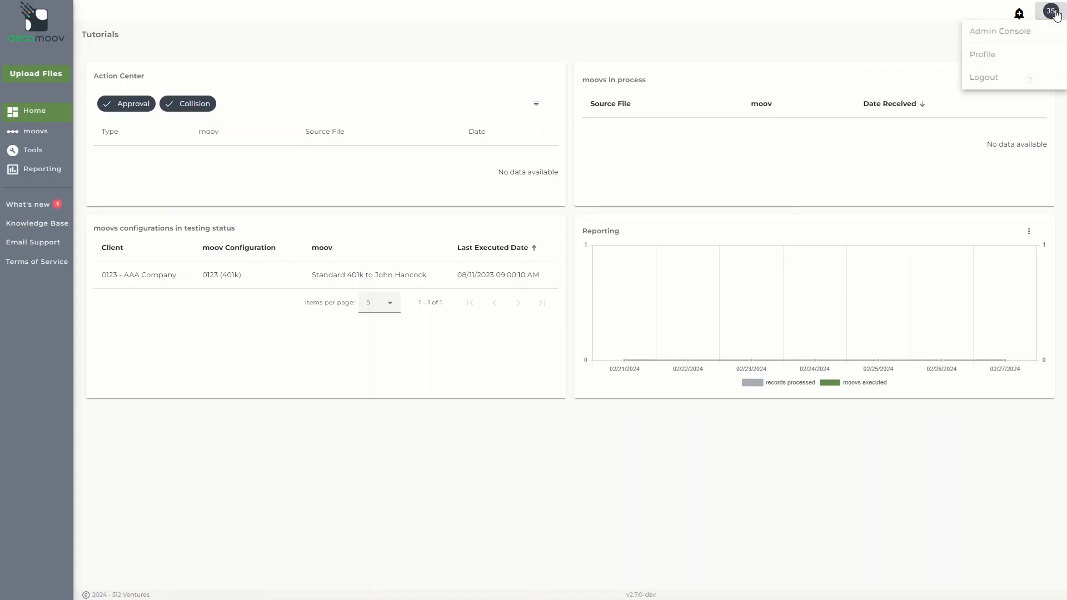
click(1031, 34)
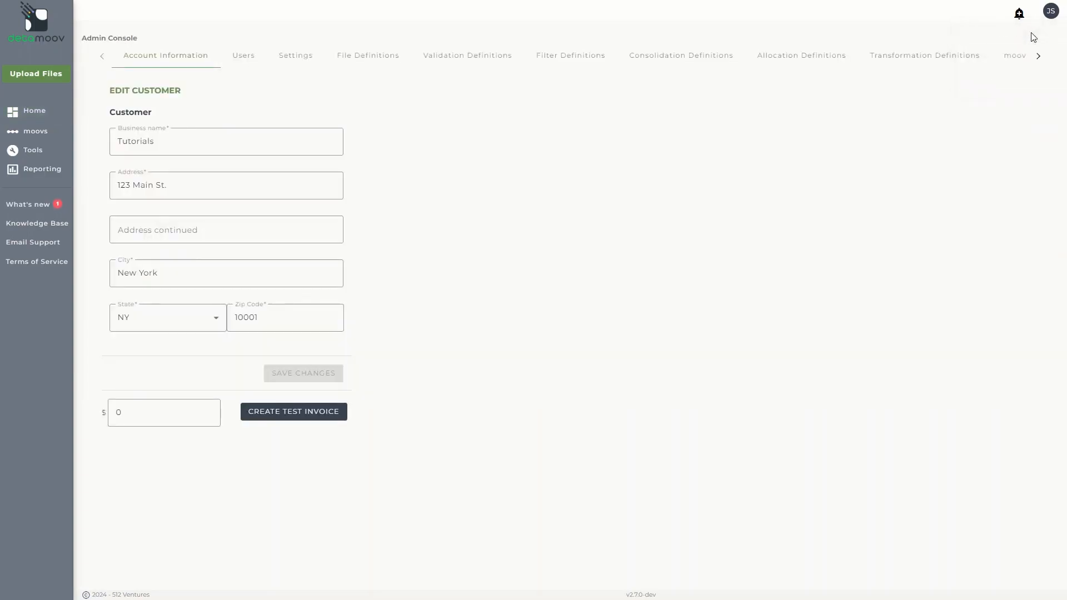
click(883, 61)
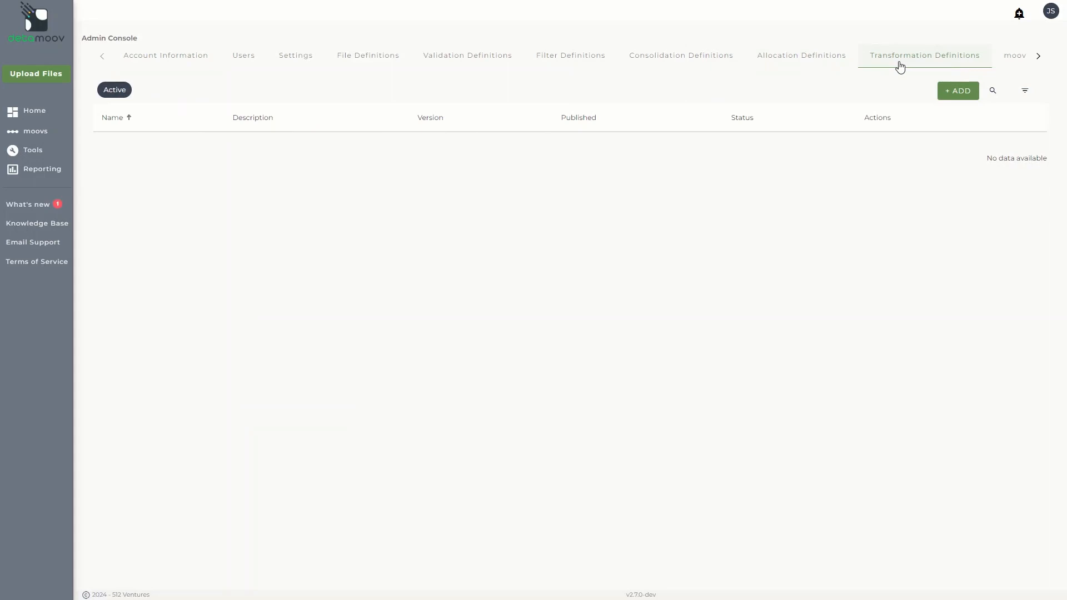
click(953, 96)
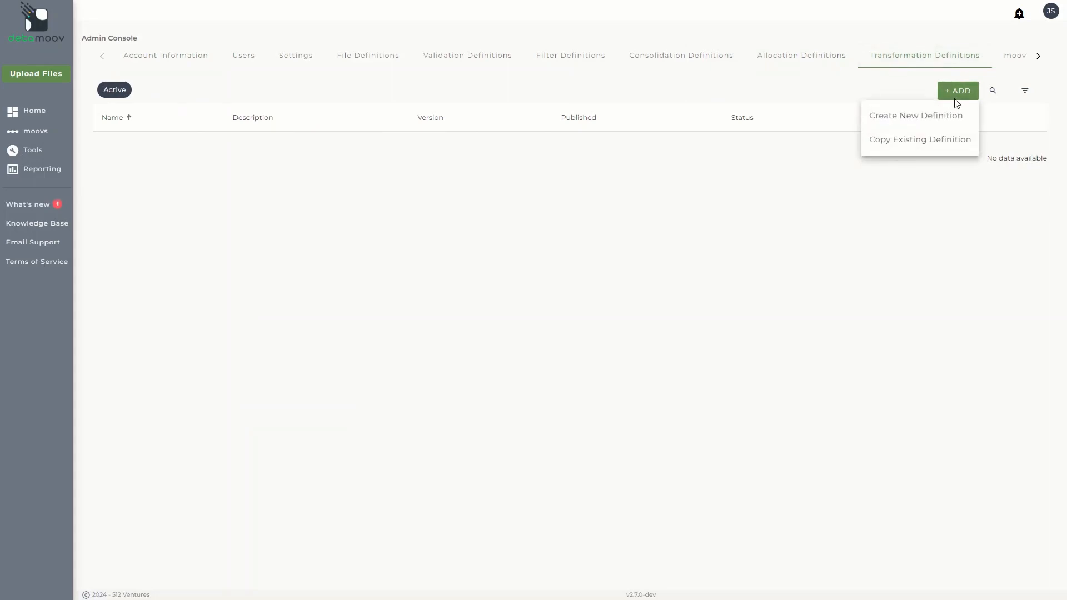
click(946, 121)
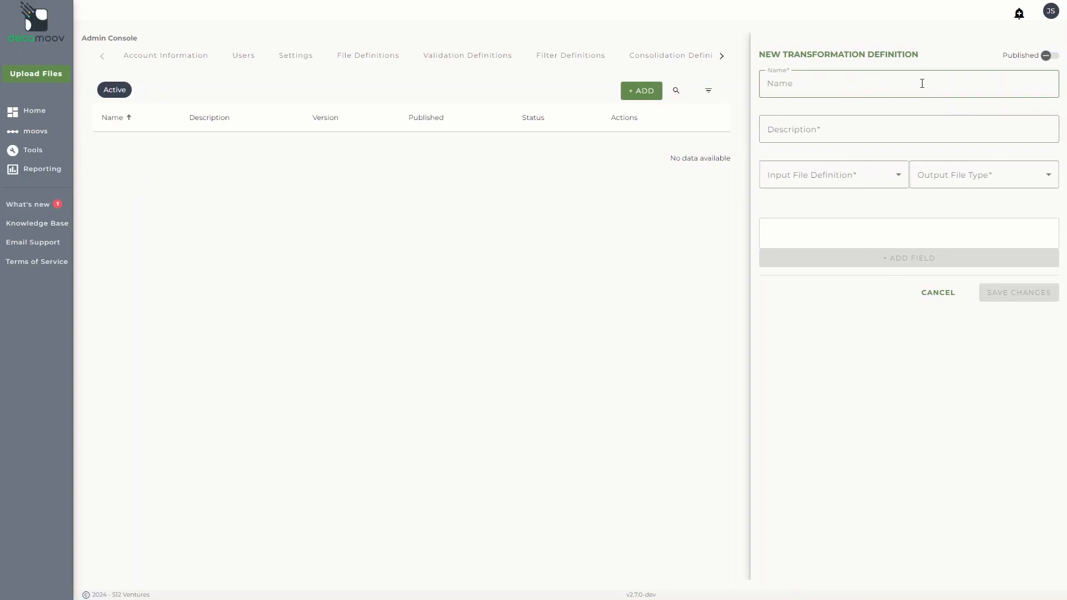
Step: Name the definition "Time Import Transformation Definition" and describe it as "Transforms the Time Import file"
text(Time Import Transformation Definition)
key(Tab)
text(Transforms the Time Import file)
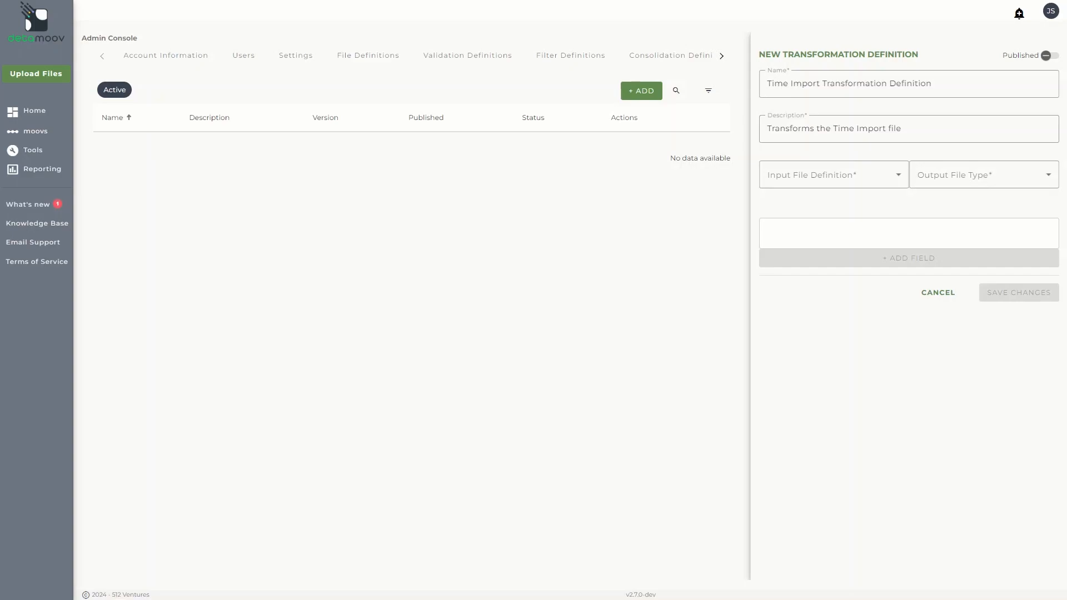
Step: Set Time Import File Definition as the input file definition and CSV with a comma delimiter as the output
click(823, 174)
scroll(814, 233, down, 3)
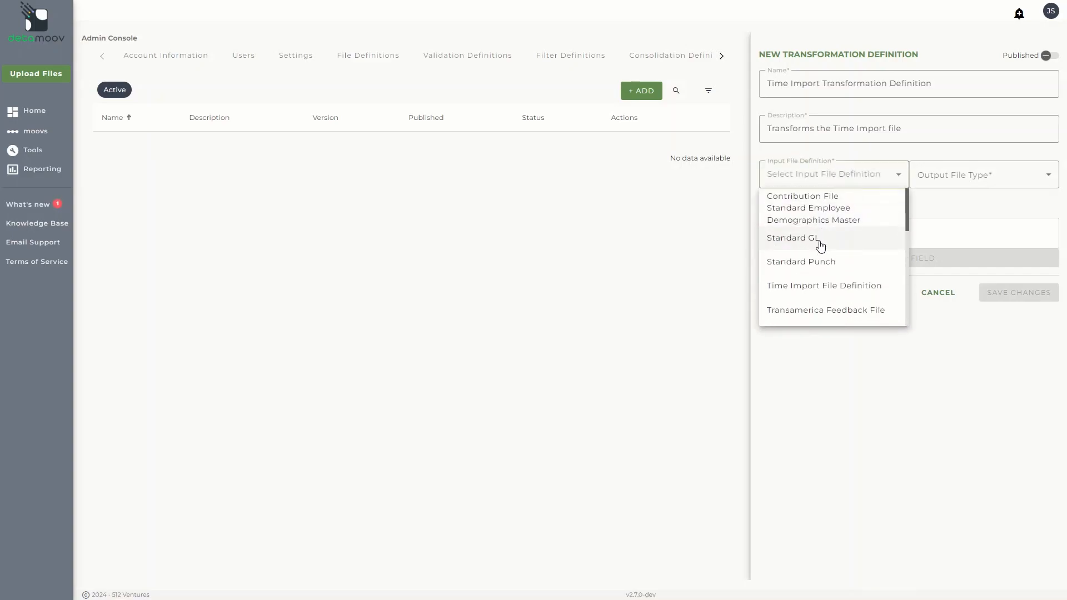
click(813, 293)
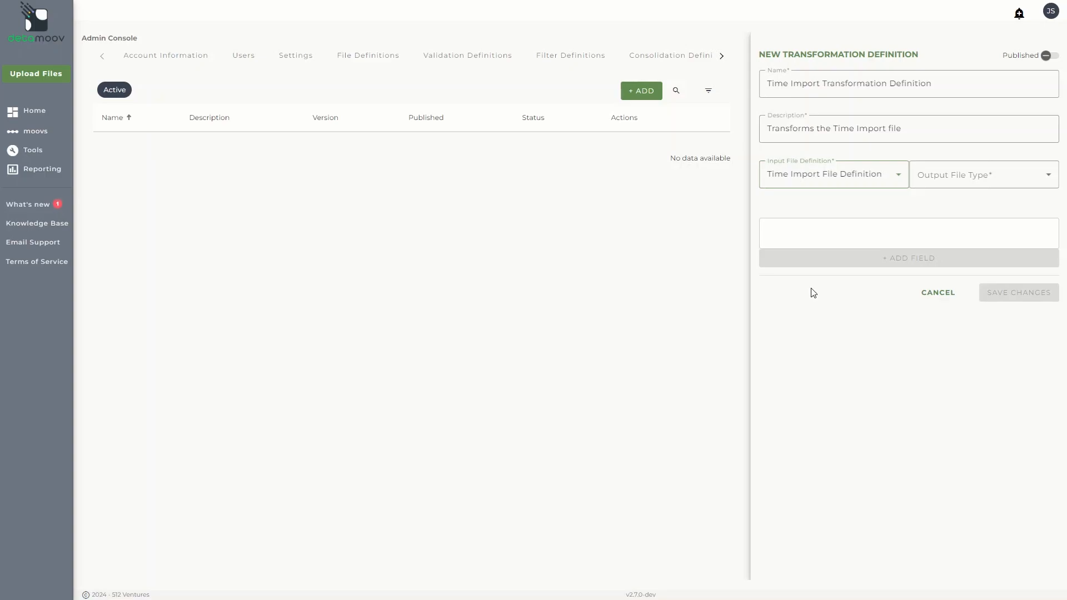
click(956, 175)
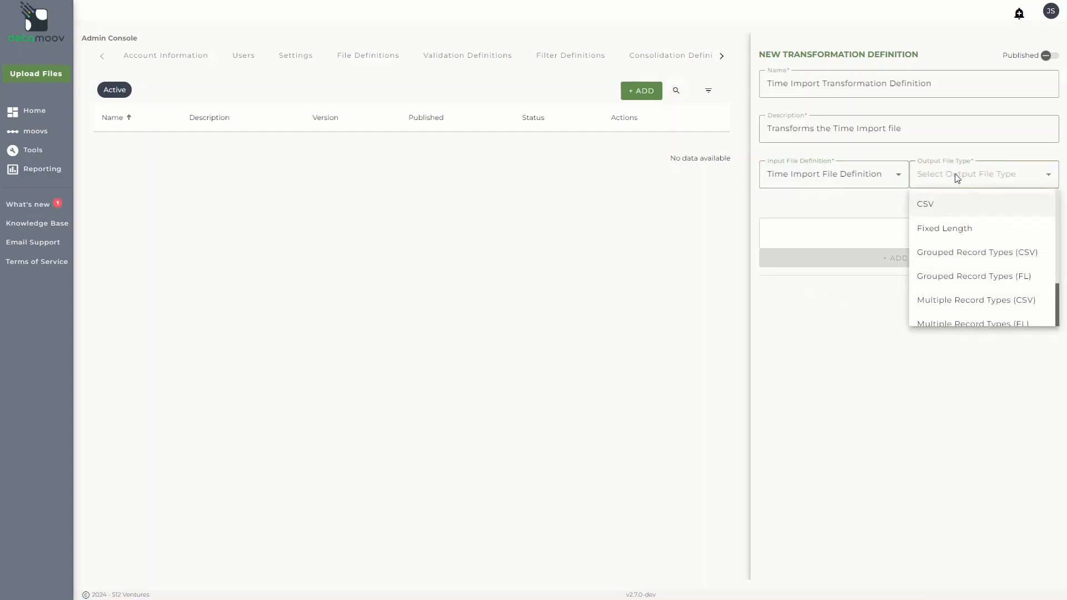
click(958, 205)
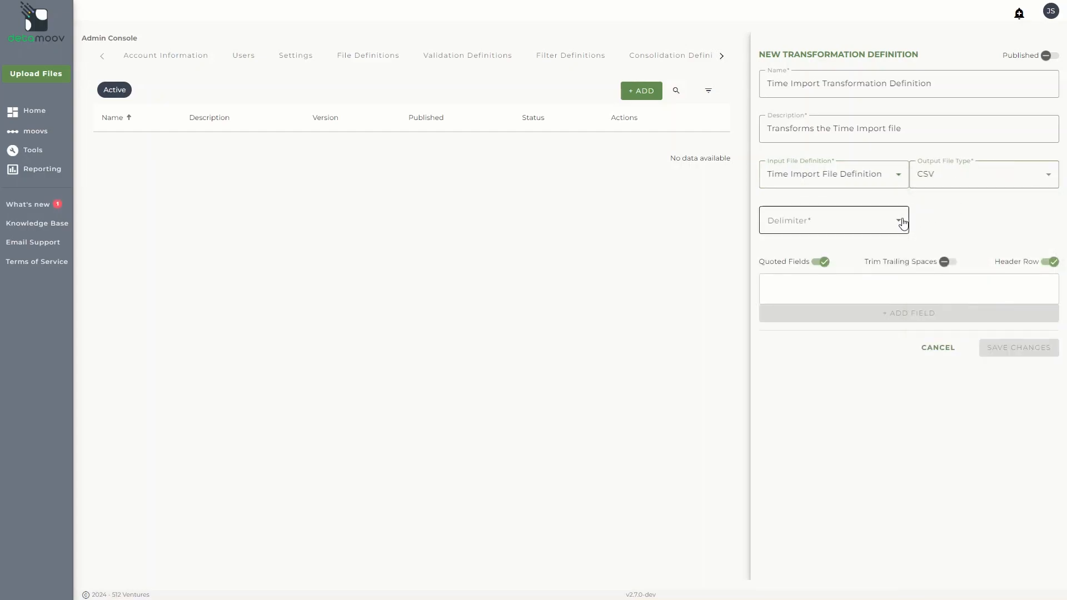
click(887, 227)
click(874, 253)
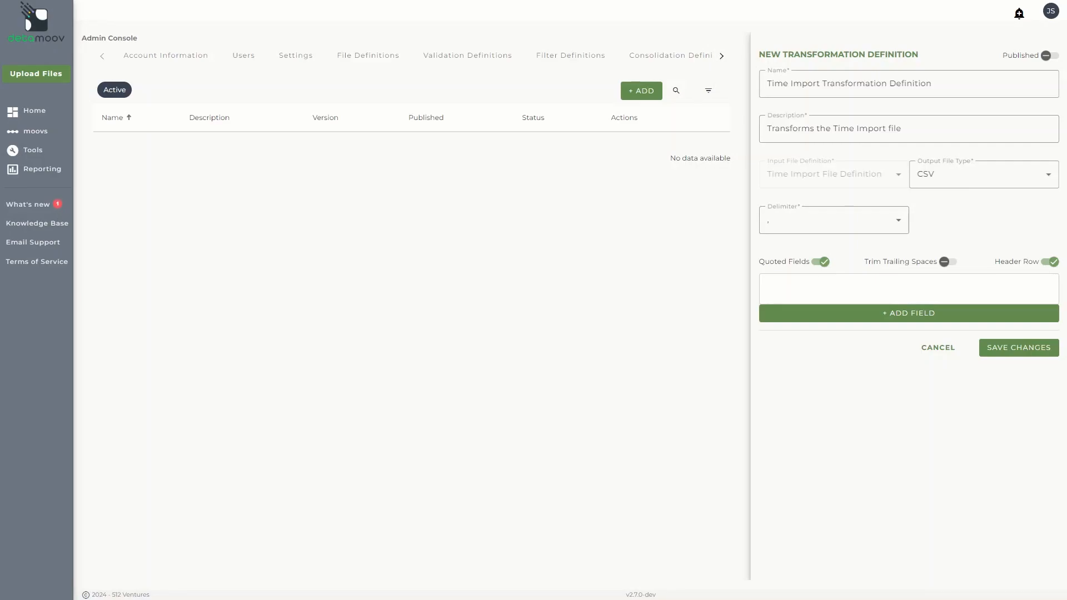
Step: Add a first transformation field named "Pay Date" that uses the Pay Date input field
click(846, 314)
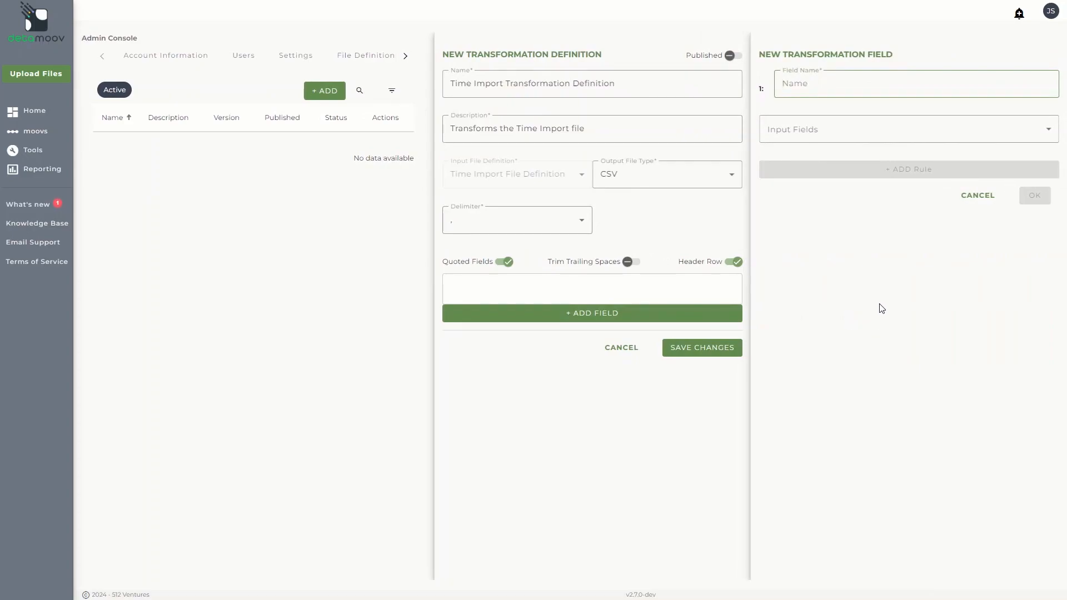
click(885, 93)
text(Pay Date)
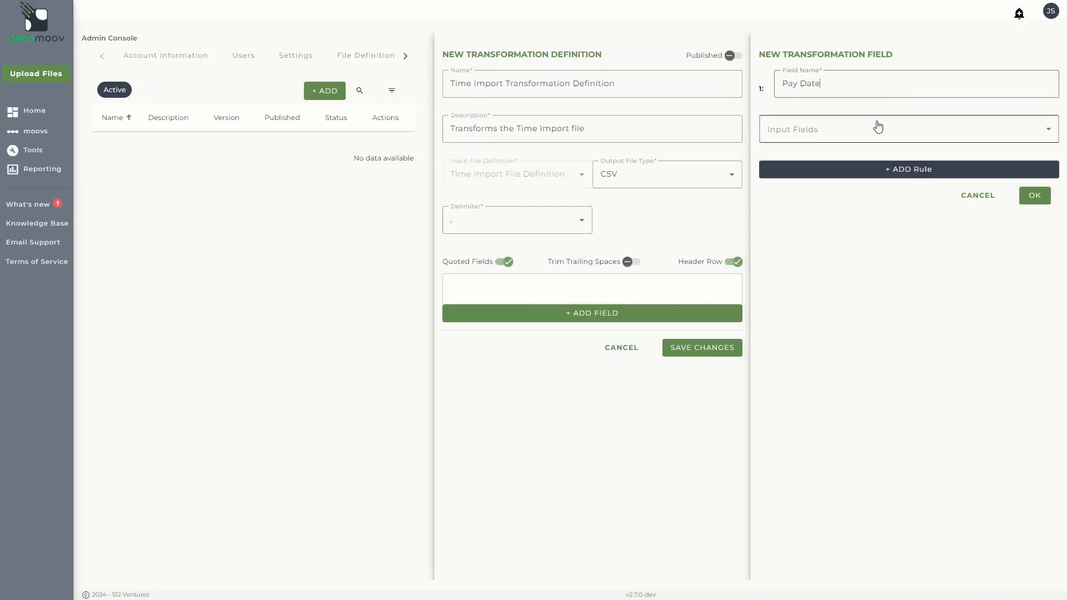
click(876, 128)
scroll(856, 194, down, 4)
click(838, 264)
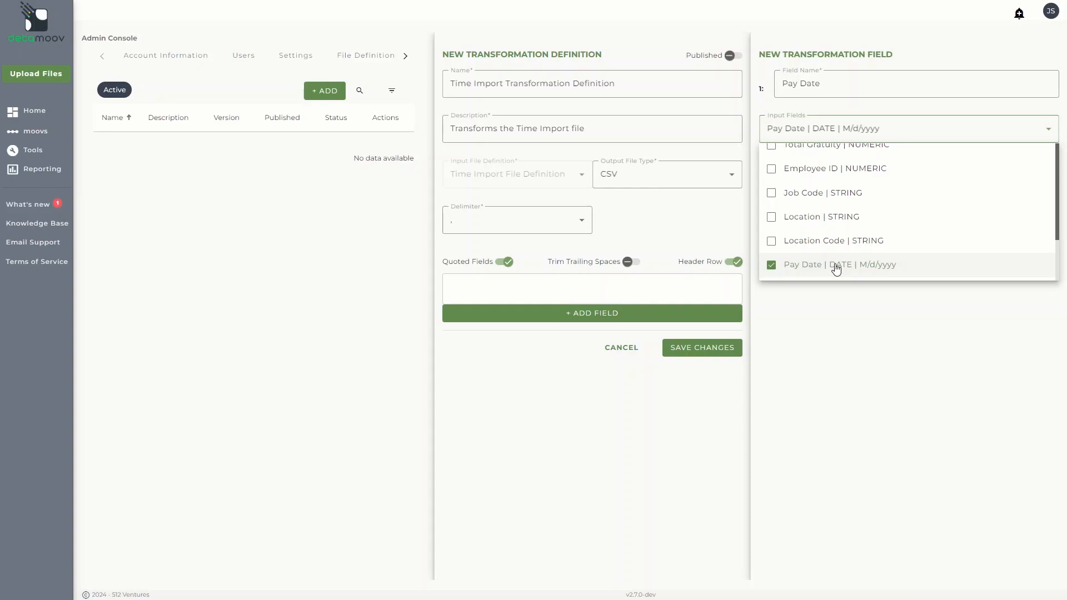
key(Escape)
Step: Give the Pay Date field a Date Format Conversion rule with format yyyy-MM-dd and confirm the field
click(845, 169)
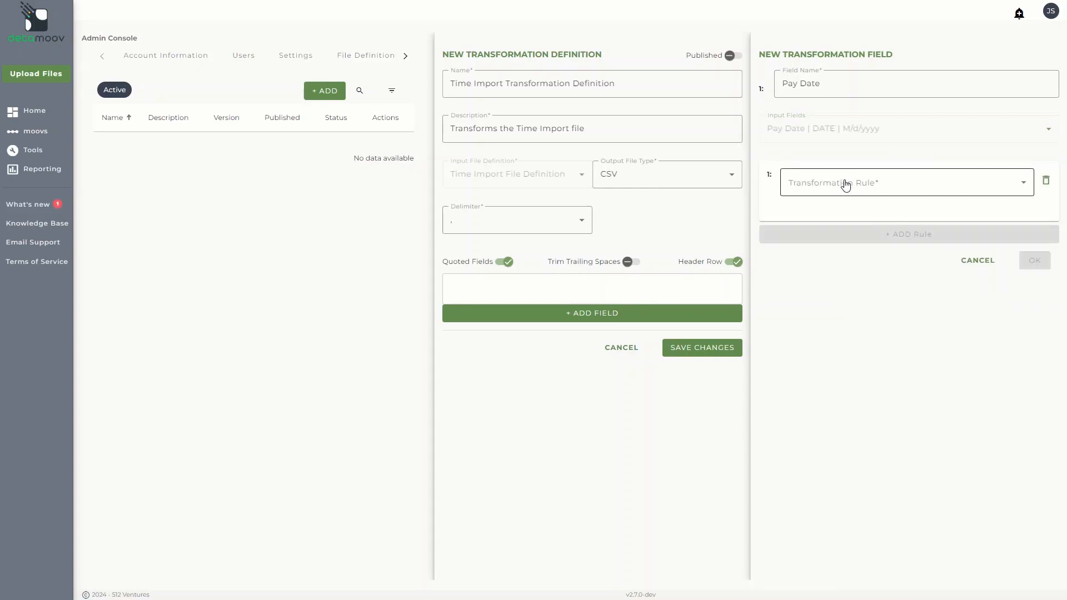
click(845, 185)
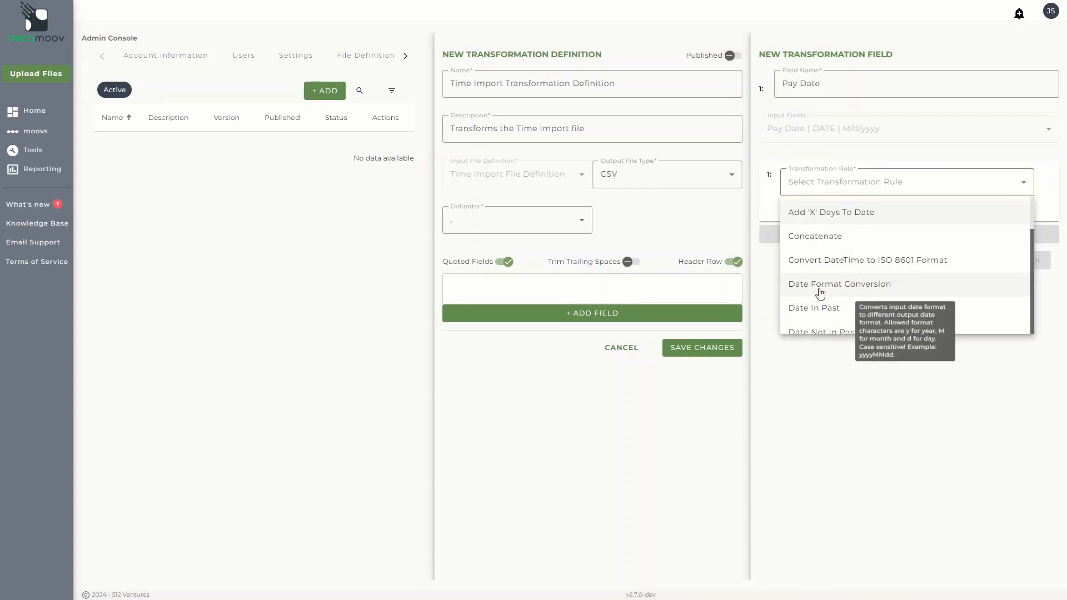
click(820, 293)
click(843, 229)
scroll(842, 303, down, 10)
scroll(842, 303, down, 6)
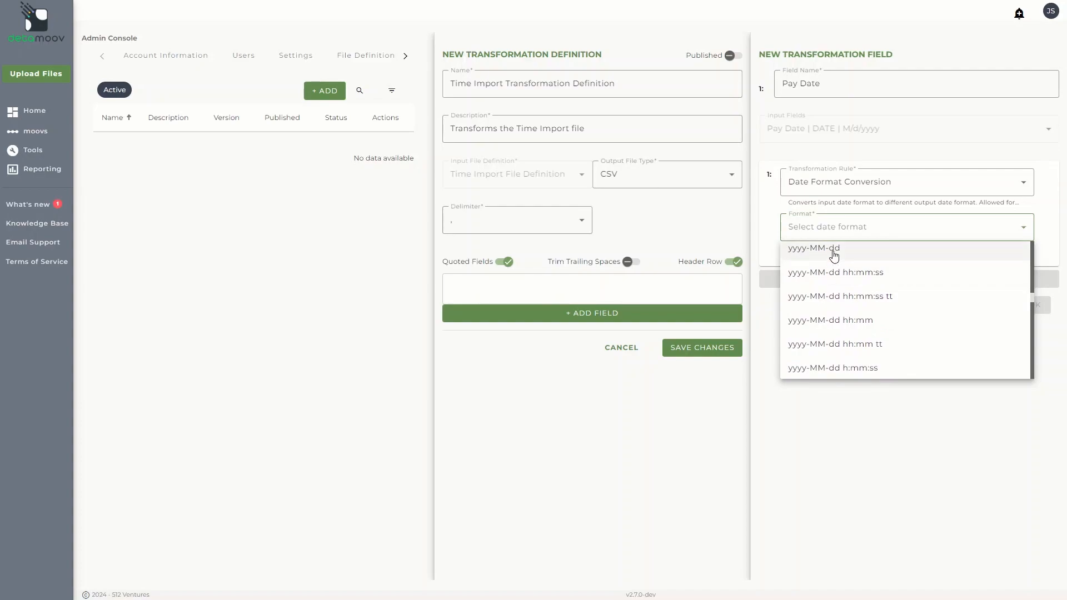
click(834, 255)
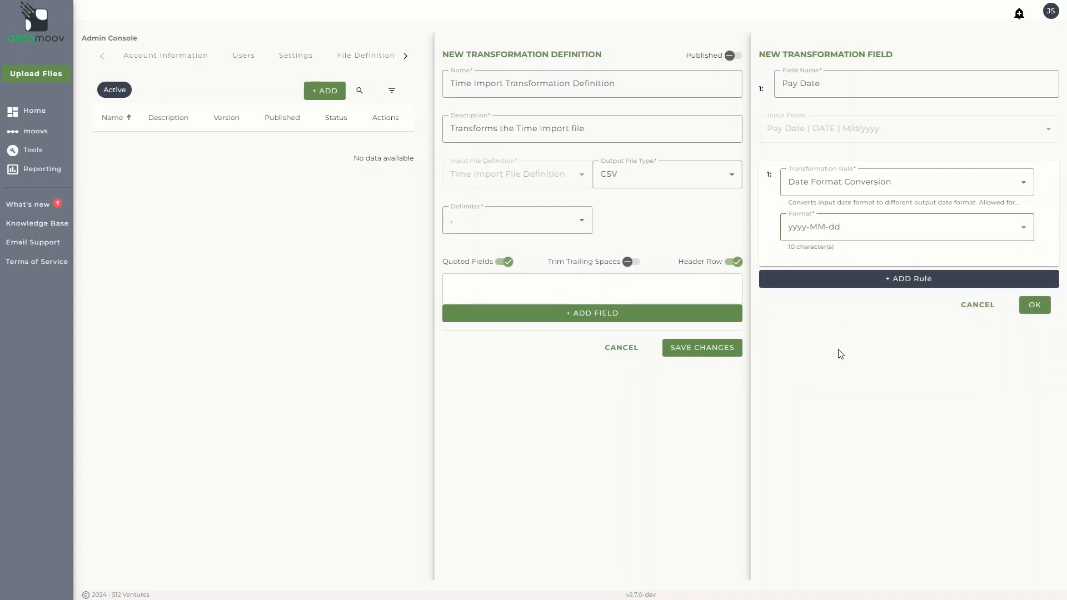
click(1029, 309)
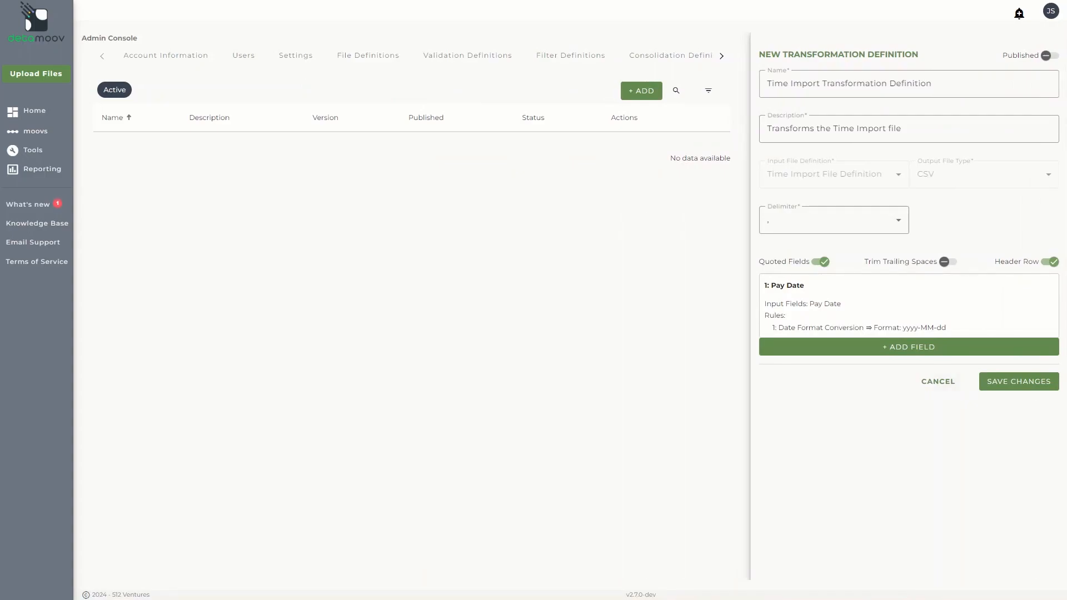
Step: Add a second transformation field named "Emp#" using the Employee ID input field, without any rule, and confirm it
click(909, 347)
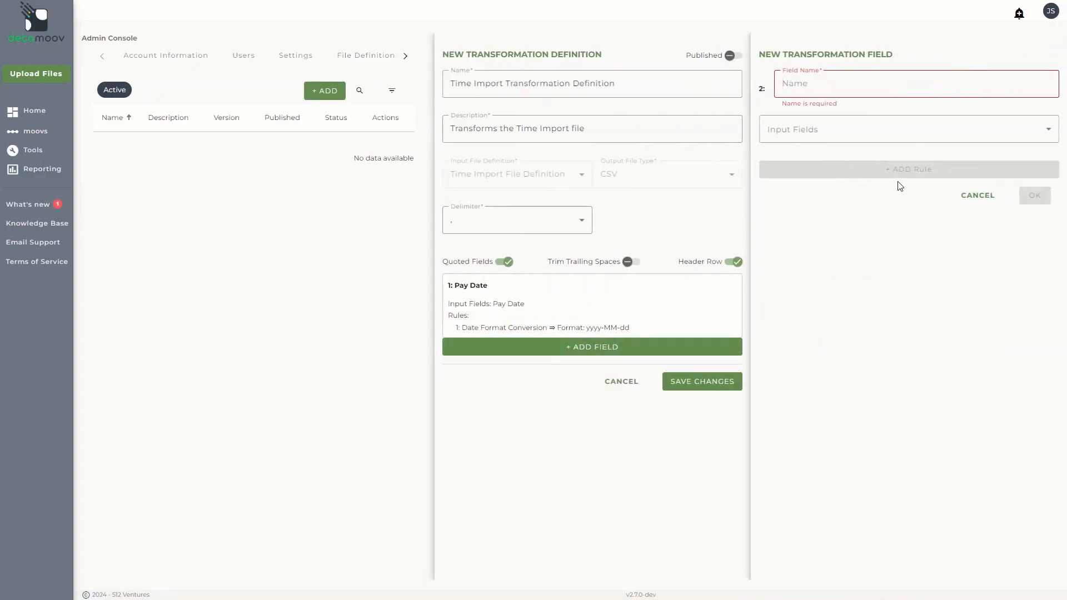
text(Emp#)
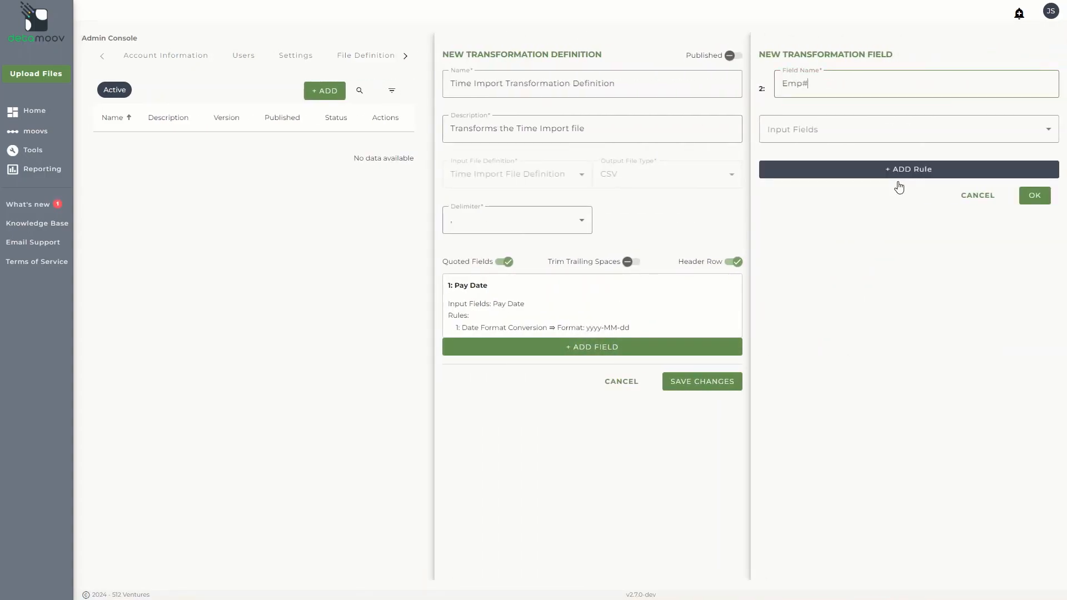
click(871, 133)
scroll(853, 189, down, 3)
click(848, 172)
click(862, 350)
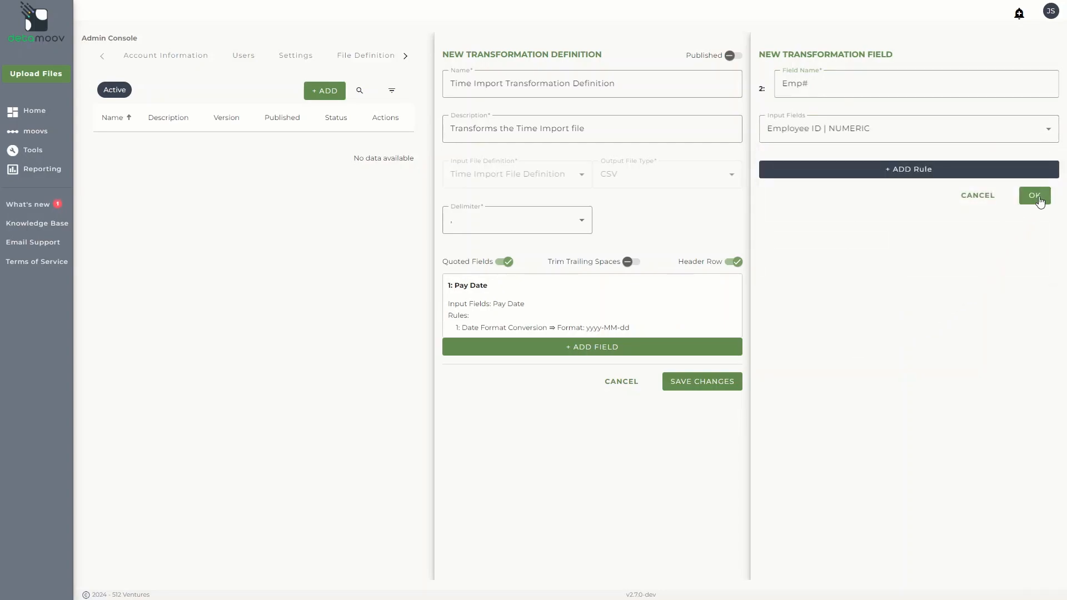
click(1035, 196)
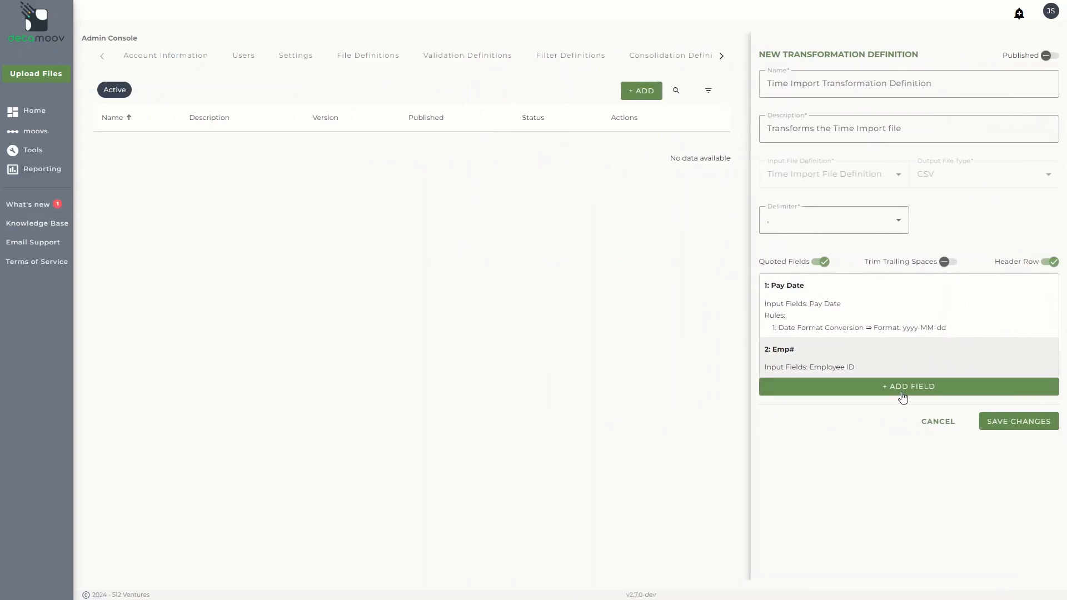
Step: Add a third transformation field named "Regular Hours" that uses the Regular Hours input field
click(901, 389)
text(Re)
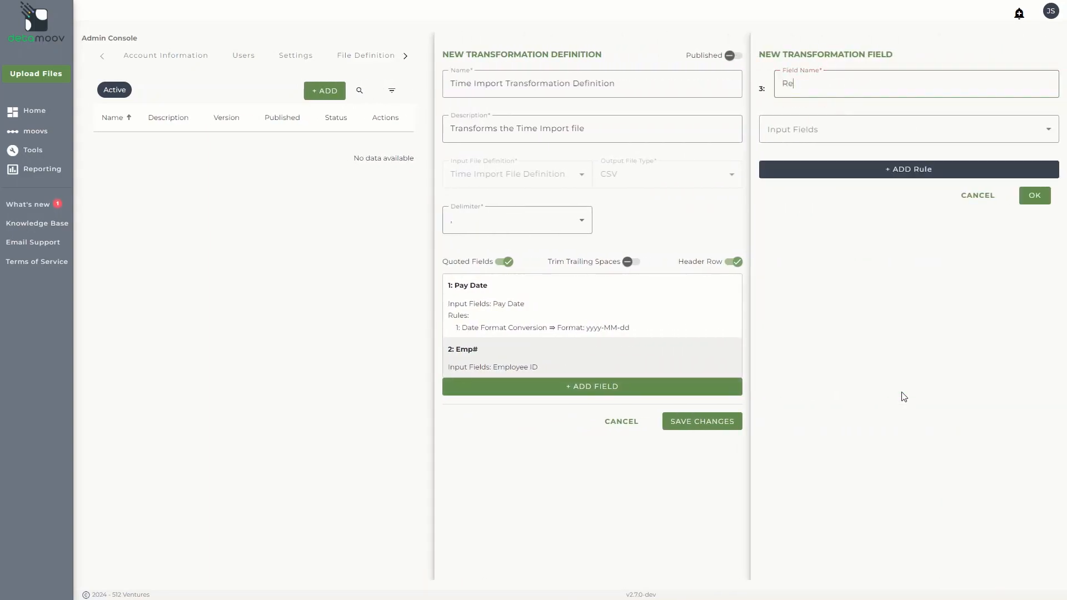
text(gular Hours)
click(860, 145)
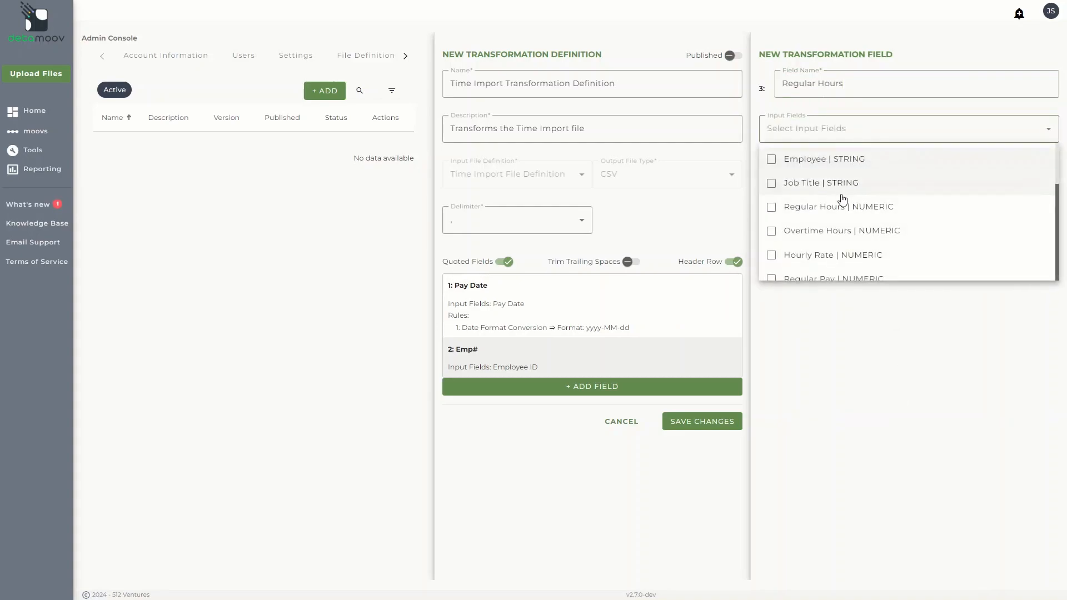
click(839, 213)
click(848, 322)
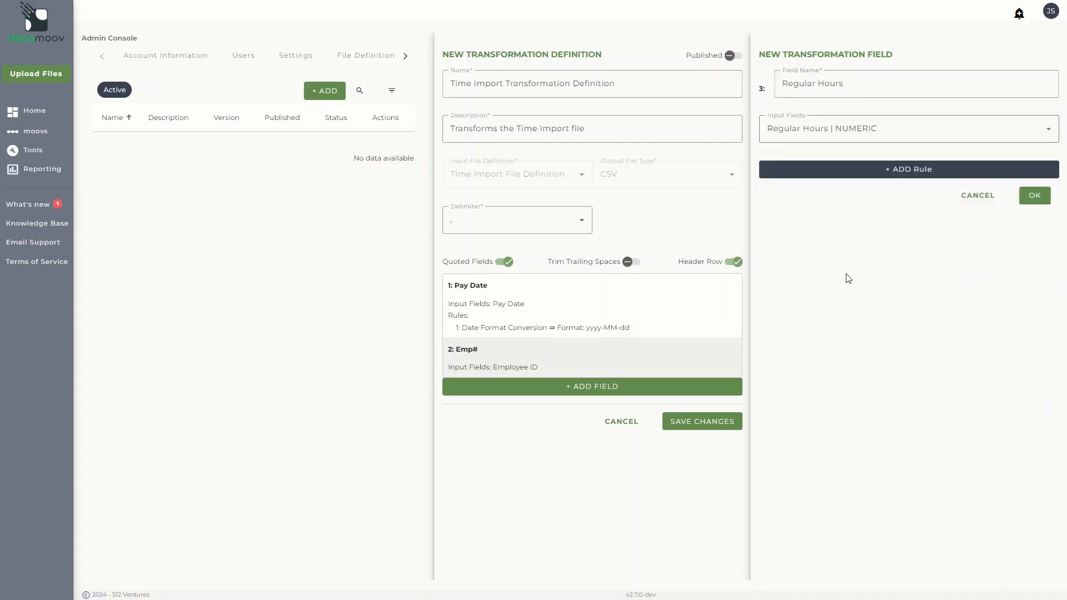
Step: Give the Regular Hours field a Round Number rule with 2 decimals and confirm the field
click(848, 183)
click(848, 187)
scroll(839, 261, down, 5)
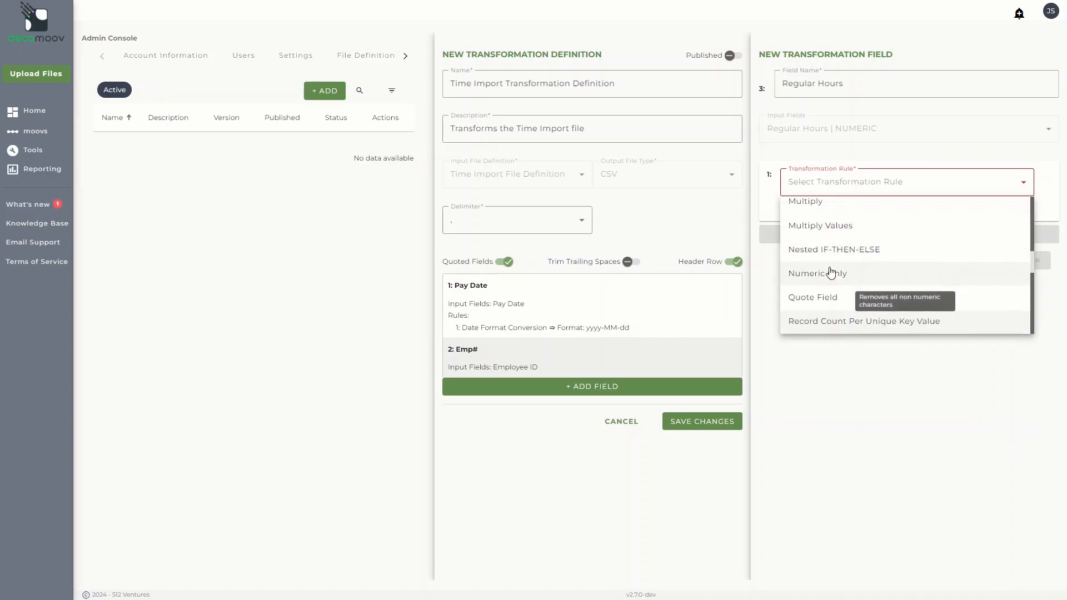
scroll(830, 272, down, 3)
click(827, 274)
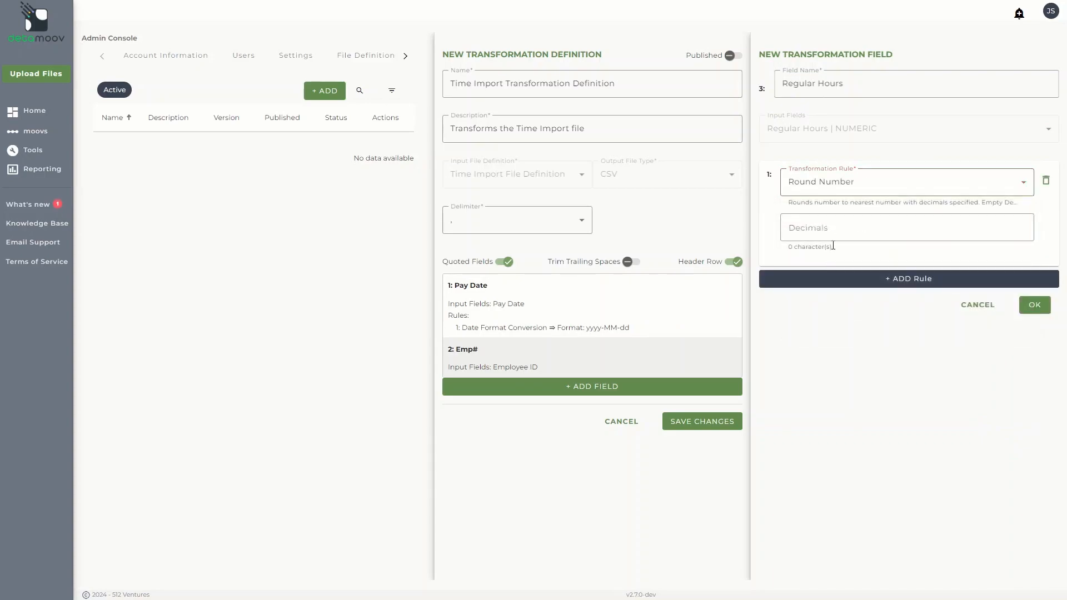
text(2)
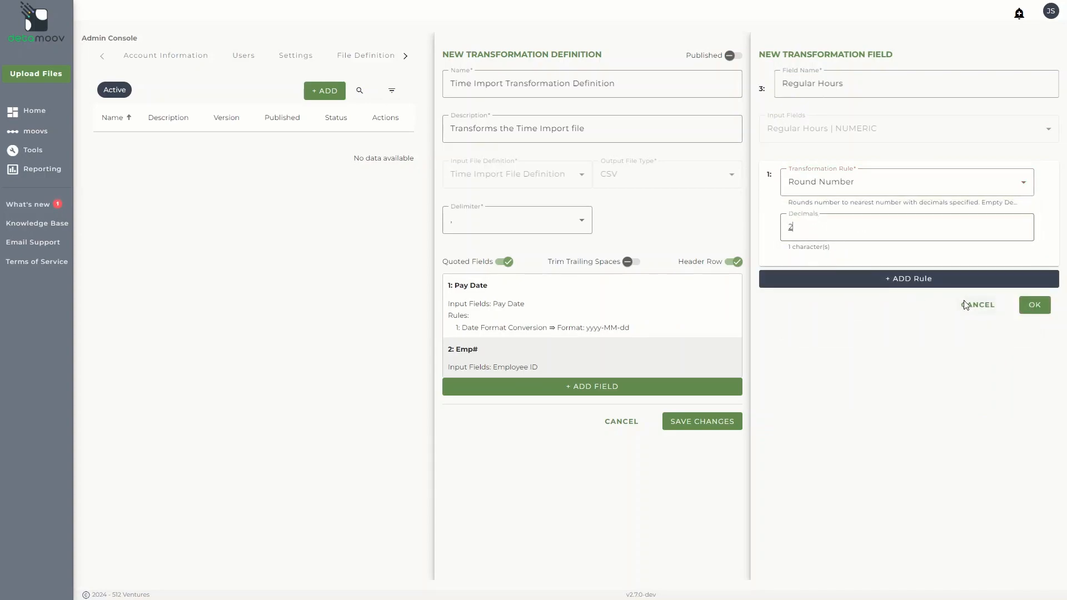
click(1033, 305)
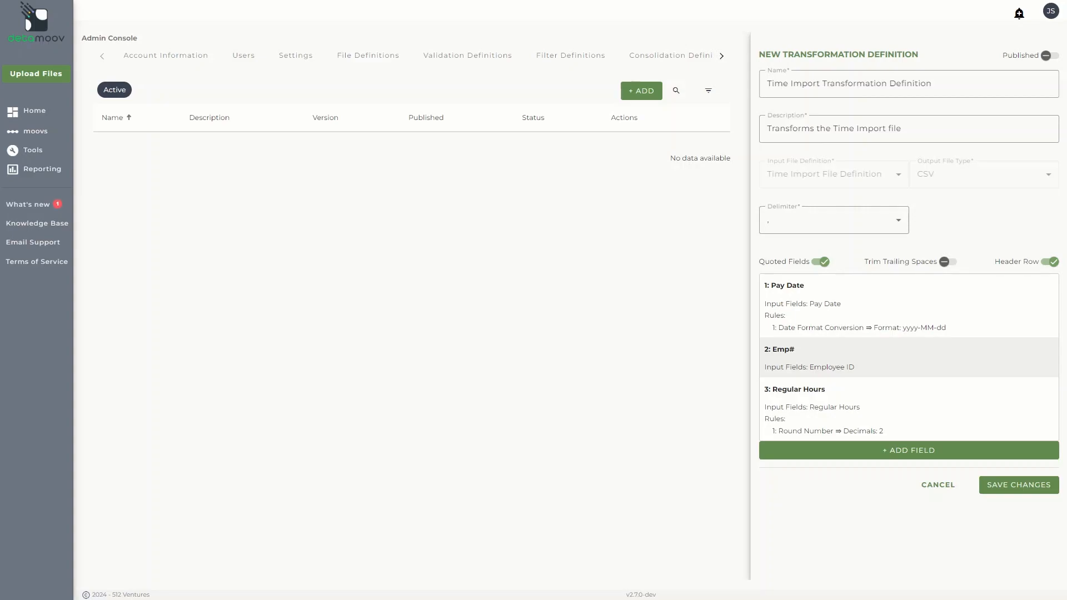
Step: Add a fourth transformation field named "Job" that uses the Job Title input field
click(909, 450)
text(Job)
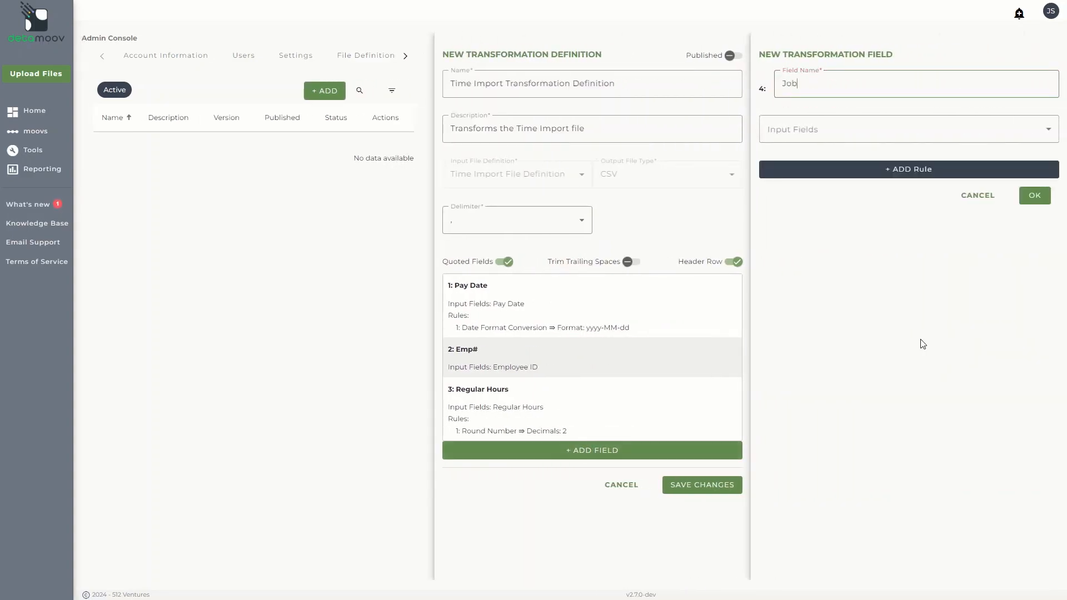
click(841, 132)
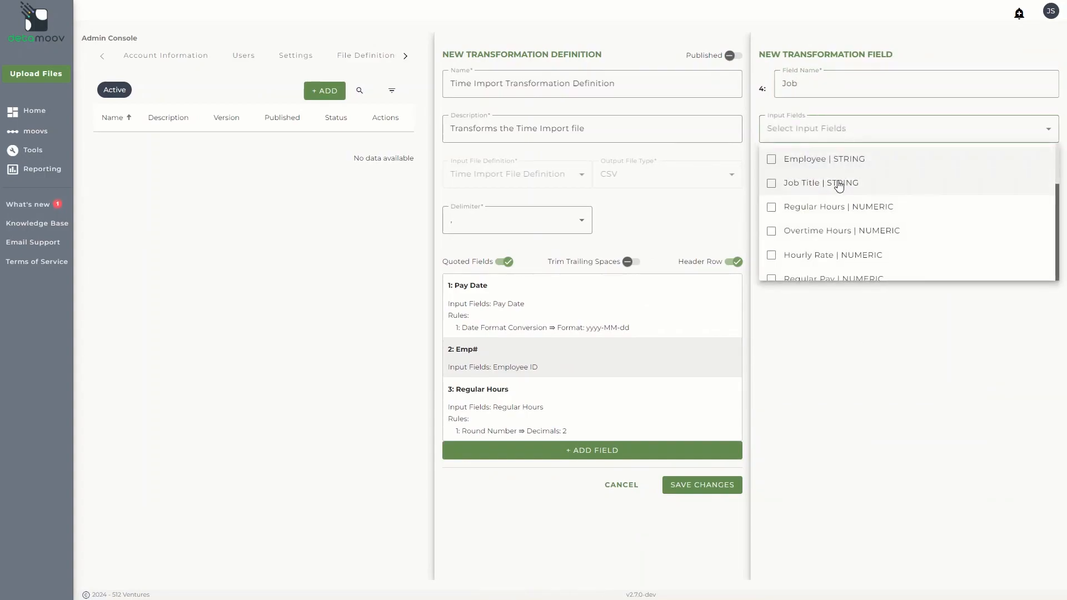
click(839, 185)
click(835, 325)
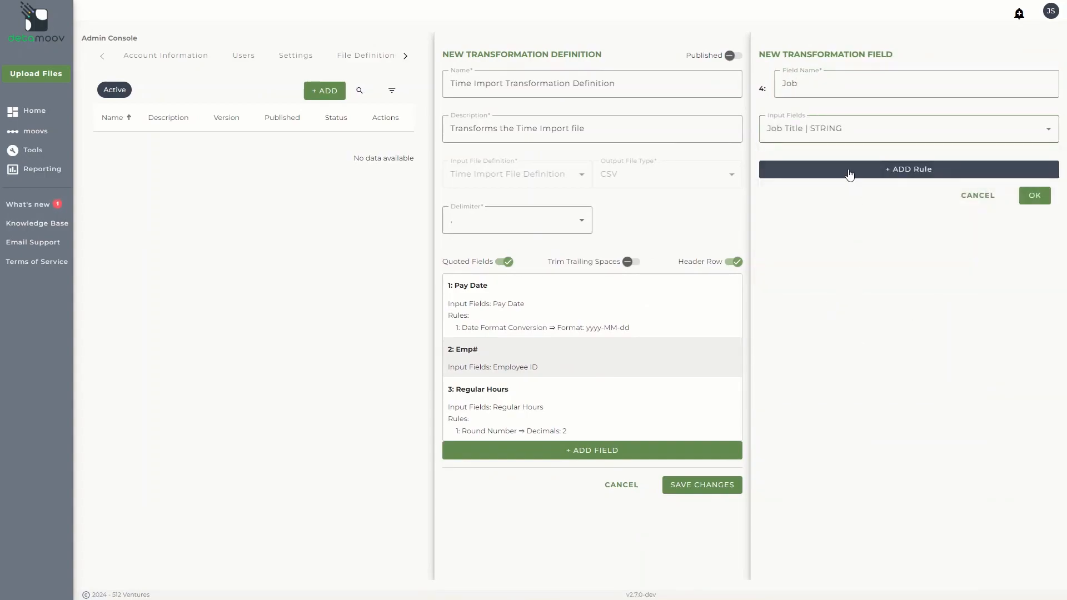
Step: Give the Job field a "Replace/Remove exact value using a list" rule with replacement groups Server|SRV and Cook|Kitchen, and confirm the field
click(848, 170)
click(849, 183)
scroll(827, 250, down, 5)
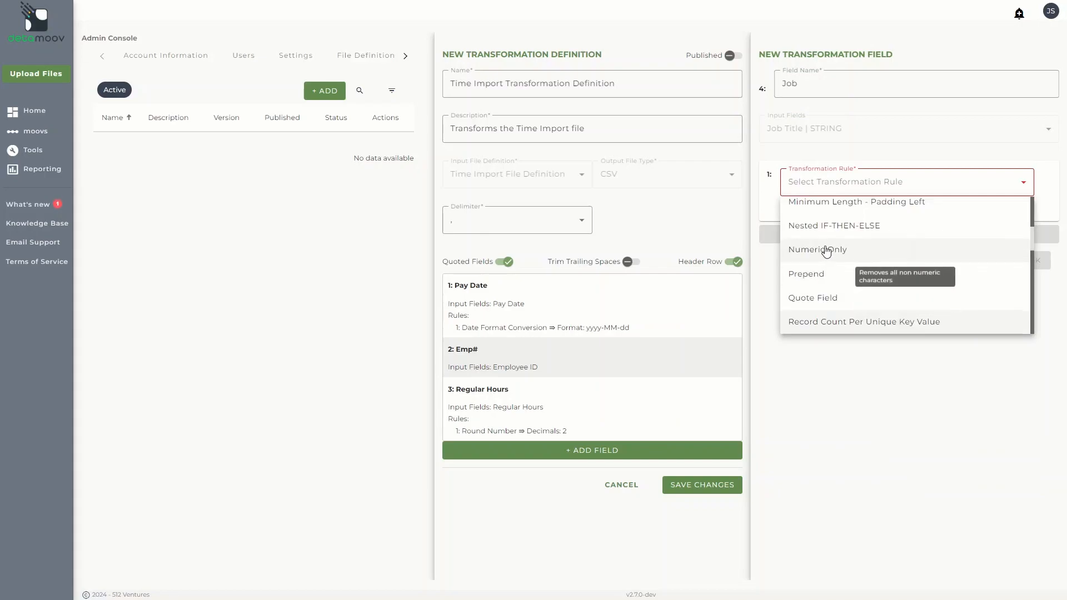
scroll(826, 252, down, 2)
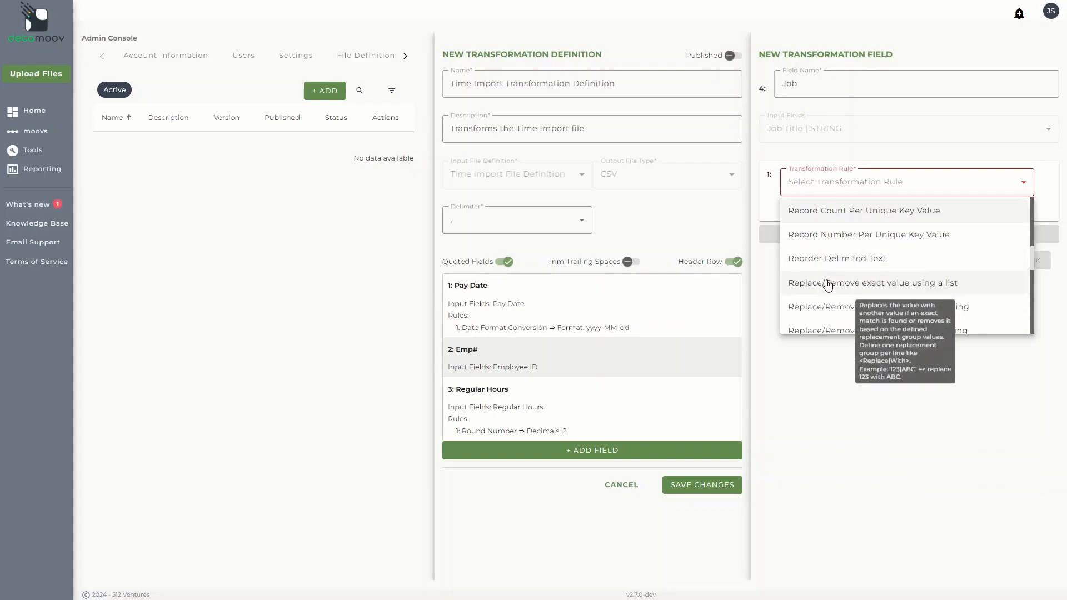
click(828, 282)
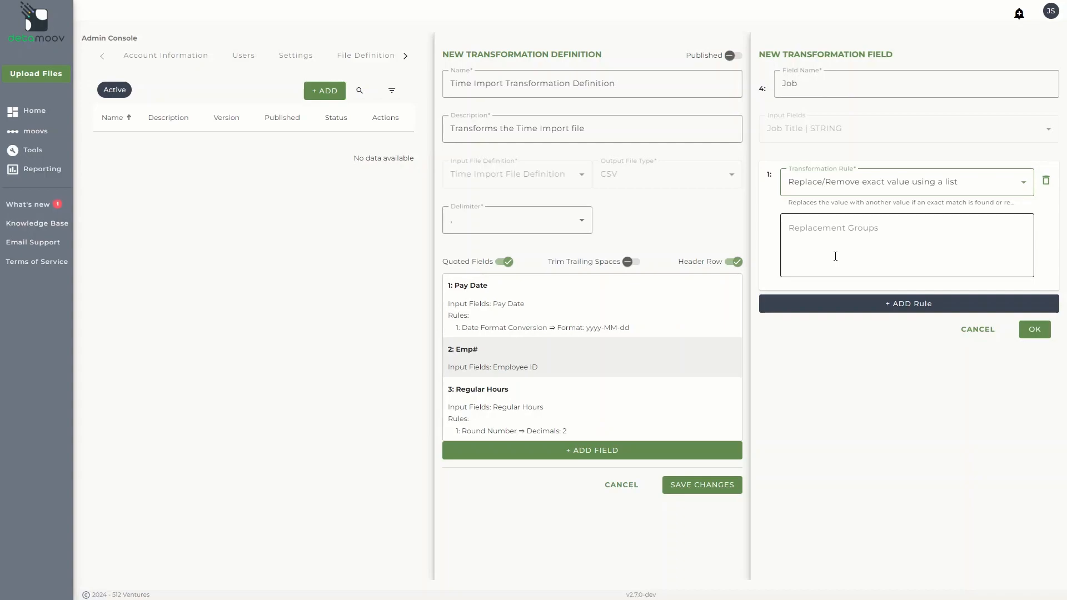
click(835, 257)
text(Server|SRV Cook|Kitchen)
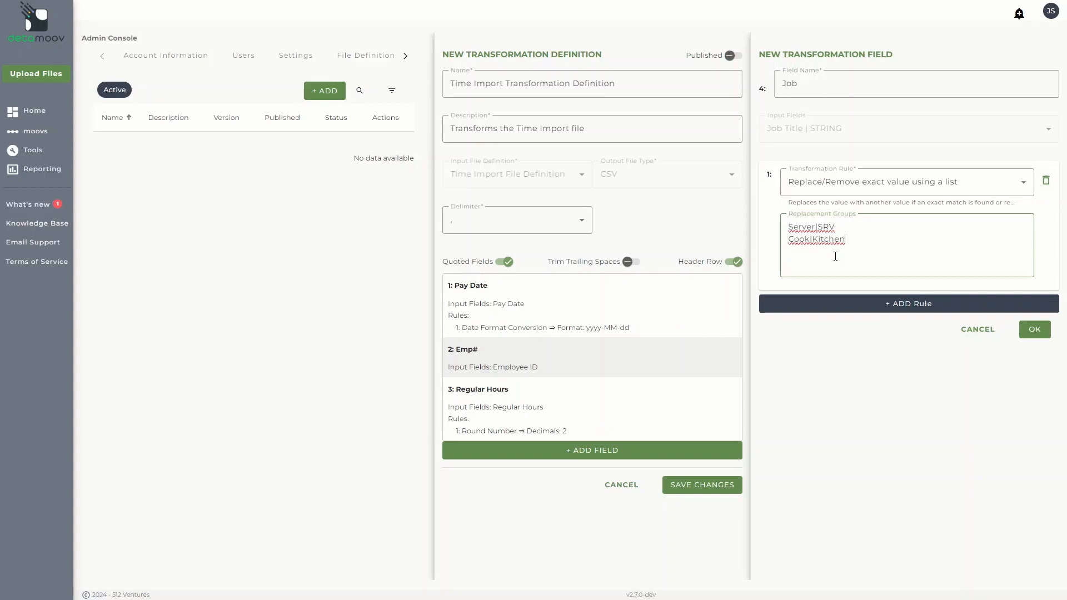
click(1033, 330)
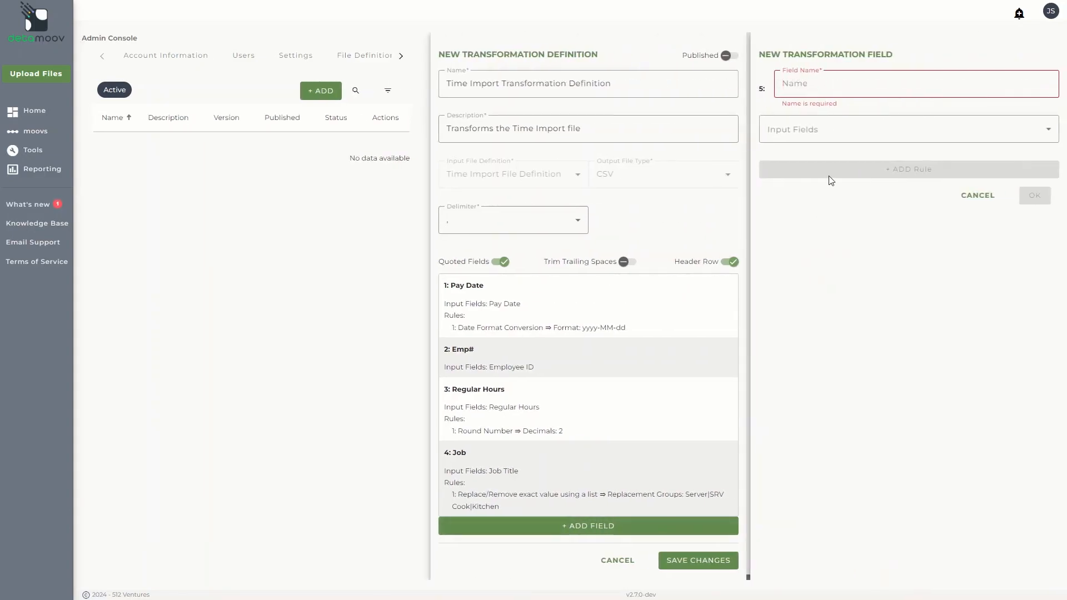
Step: Add a fifth transformation field named "Total Tips" that uses the Job Title and Total Tips input fields, in that order
text(Total Tips)
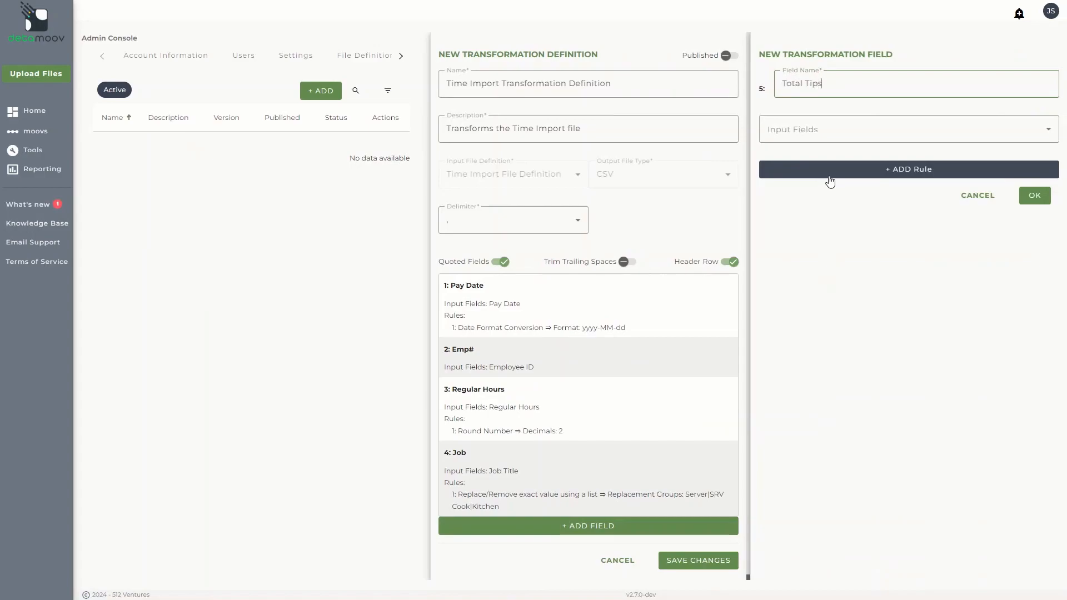
click(829, 134)
click(820, 183)
scroll(823, 211, down, 2)
scroll(823, 222, down, 2)
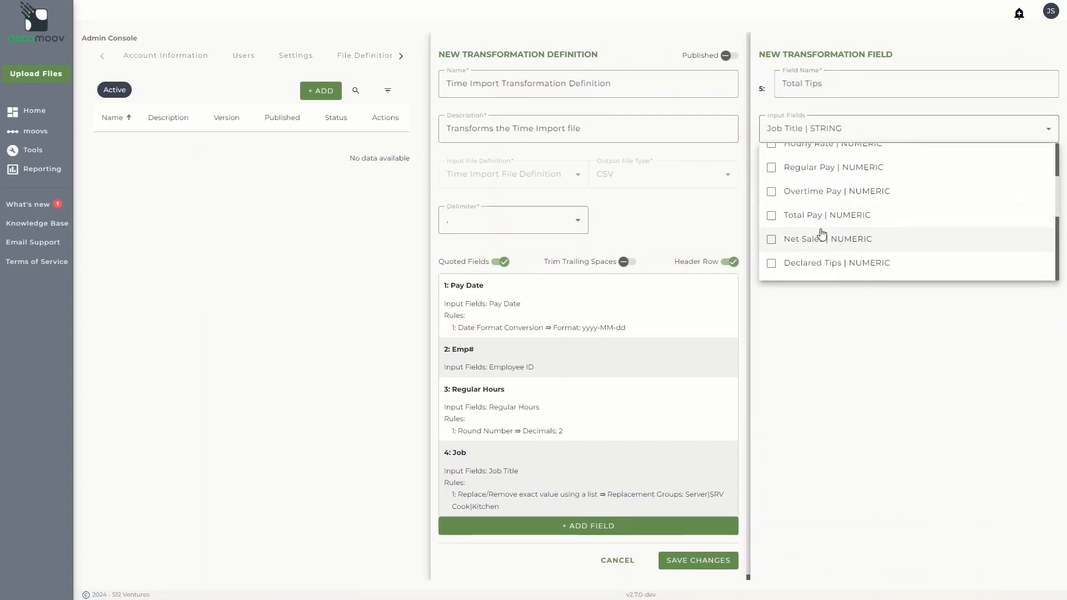
scroll(820, 236, down, 2)
click(816, 253)
click(822, 345)
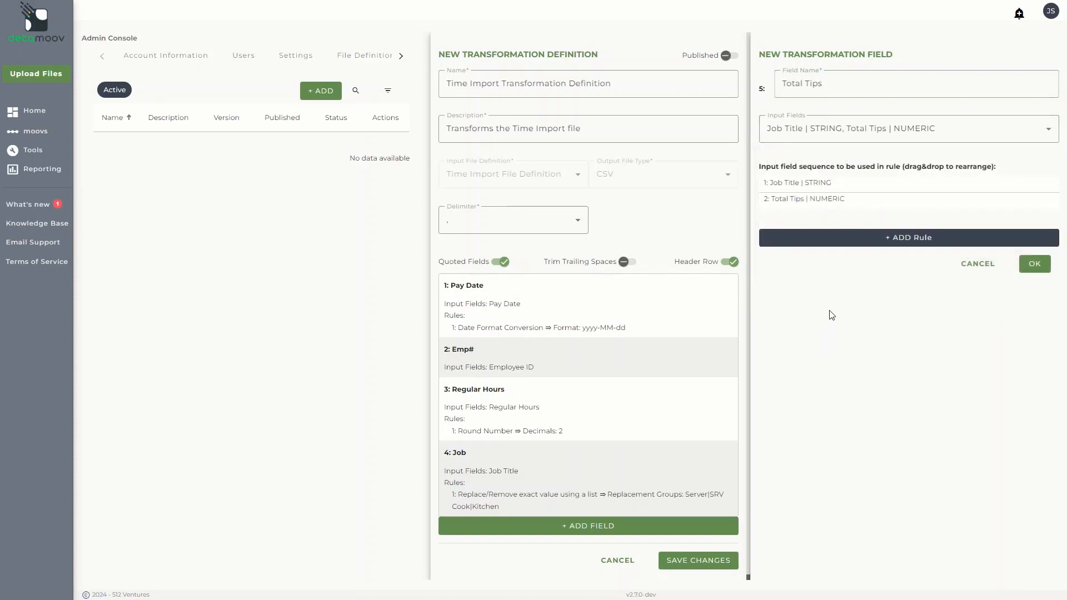
Step: Give the Total Tips field a Nested IF-THEN-ELSE rule with the statement IF([1]="Server",[2],"") and confirm the field
click(826, 248)
click(827, 248)
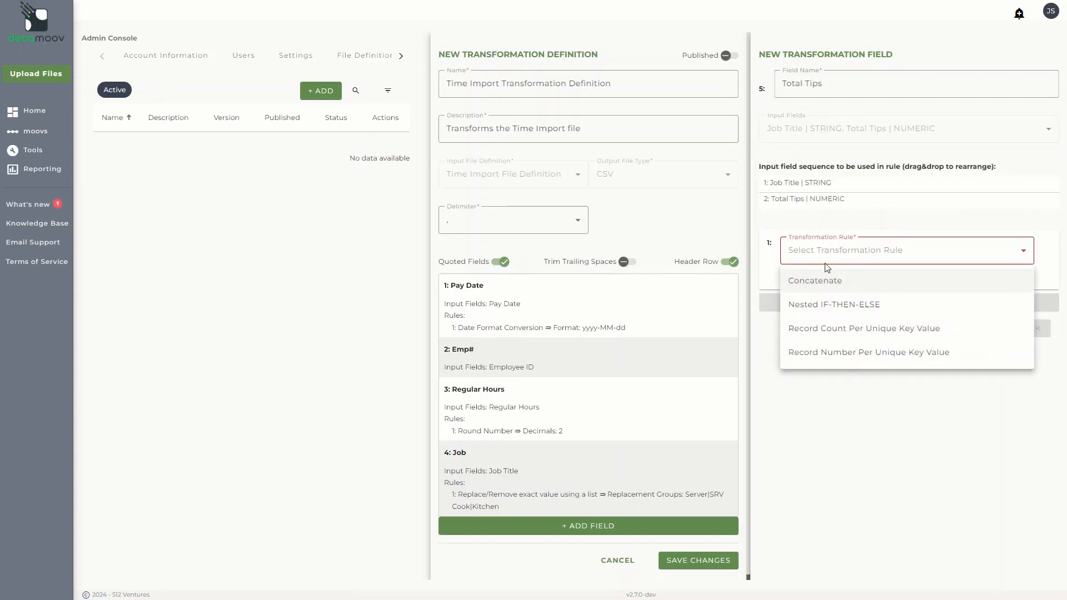
click(821, 301)
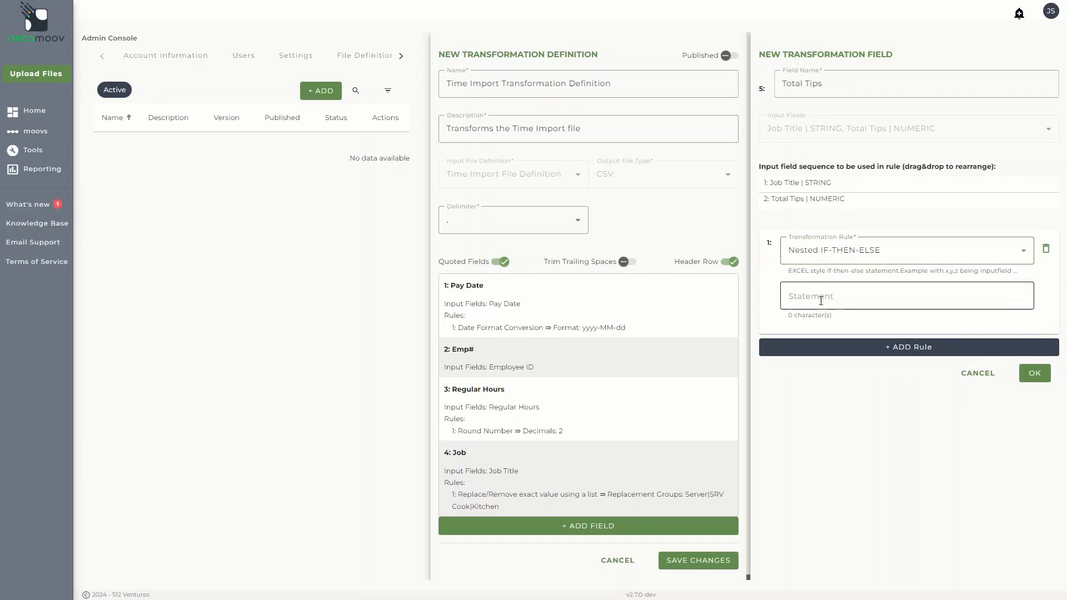
click(821, 300)
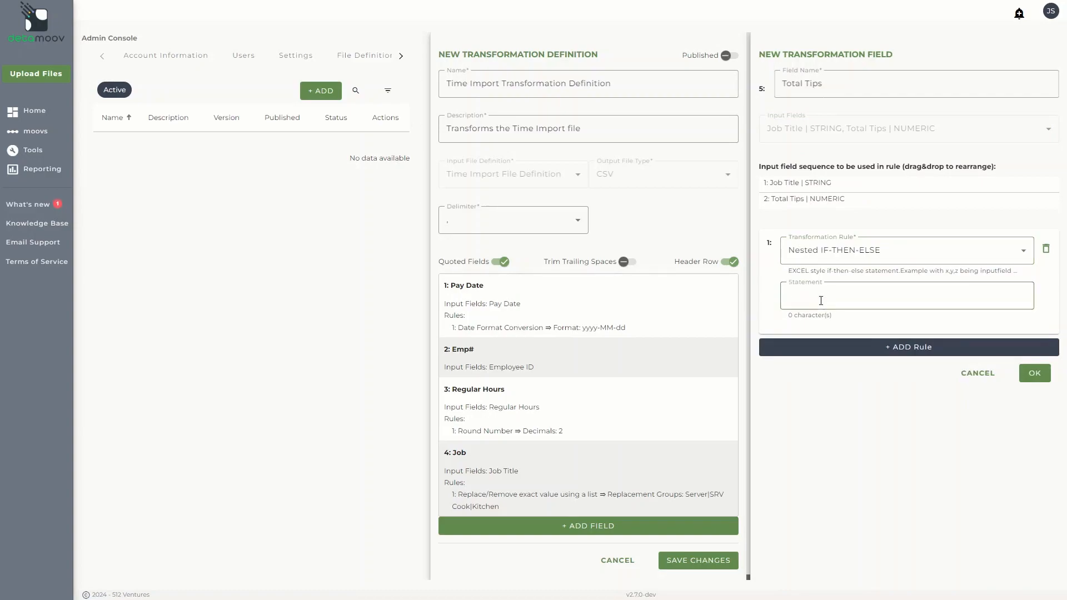
text(IF([1]="Server",[2],""))
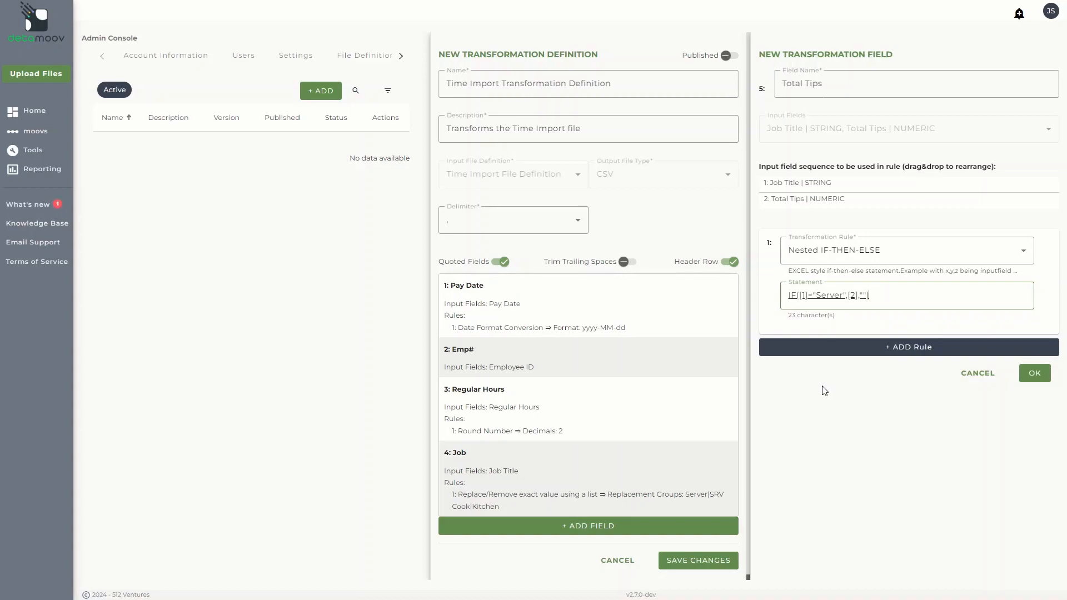
click(1034, 373)
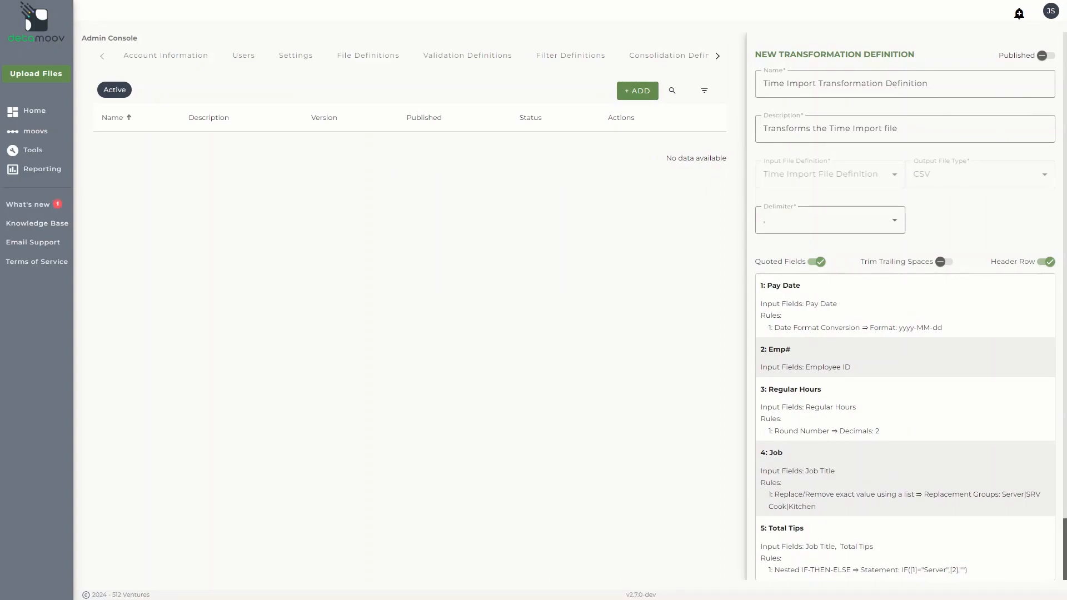
Step: Save the new transformation definition and close the test.csv output preview
scroll(1033, 361, down, 2)
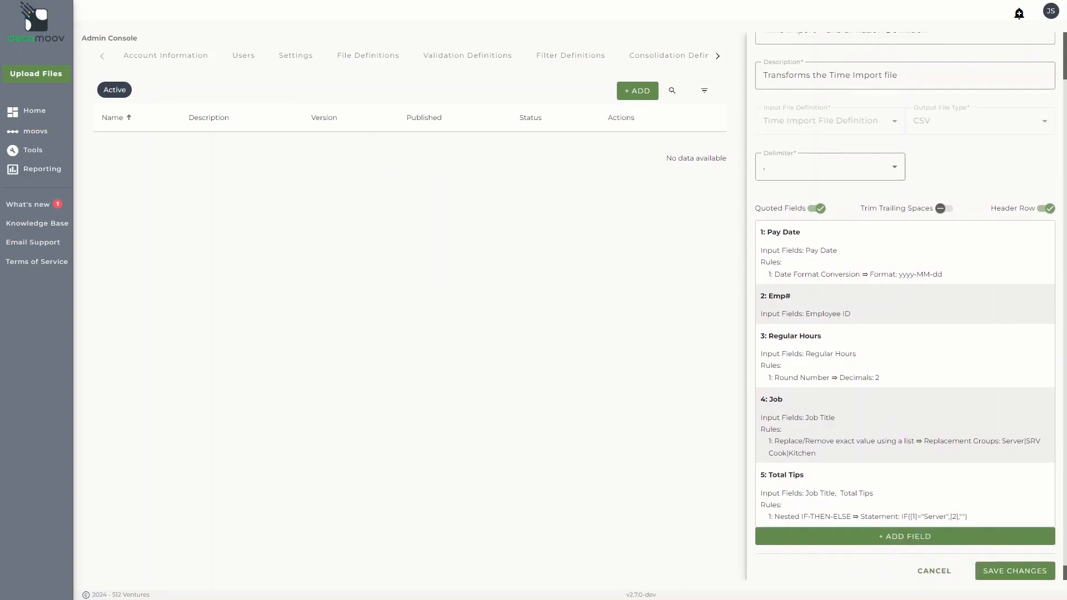
click(1023, 557)
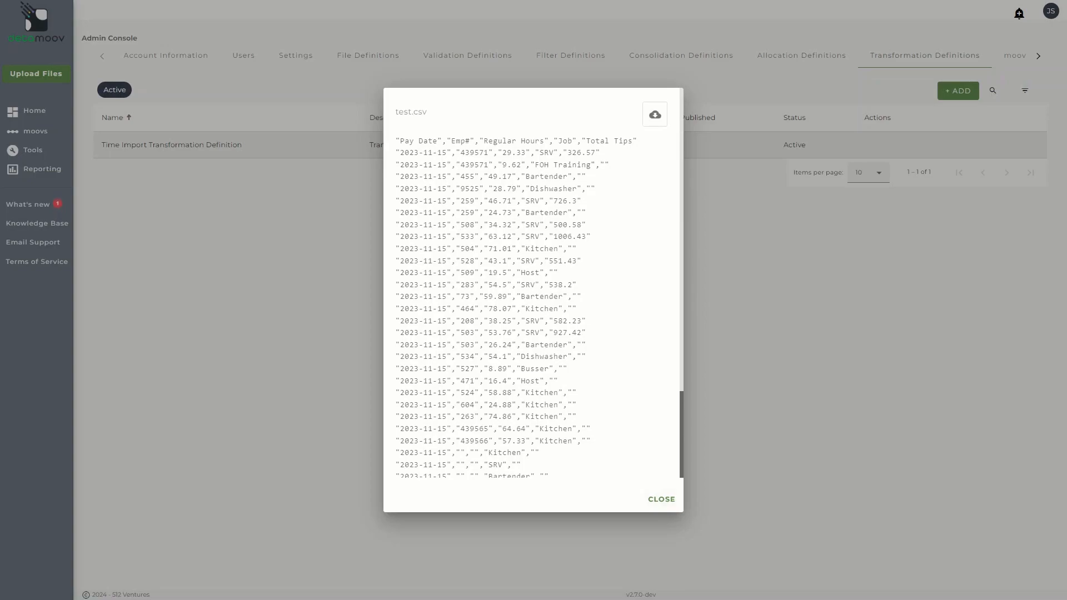
click(673, 501)
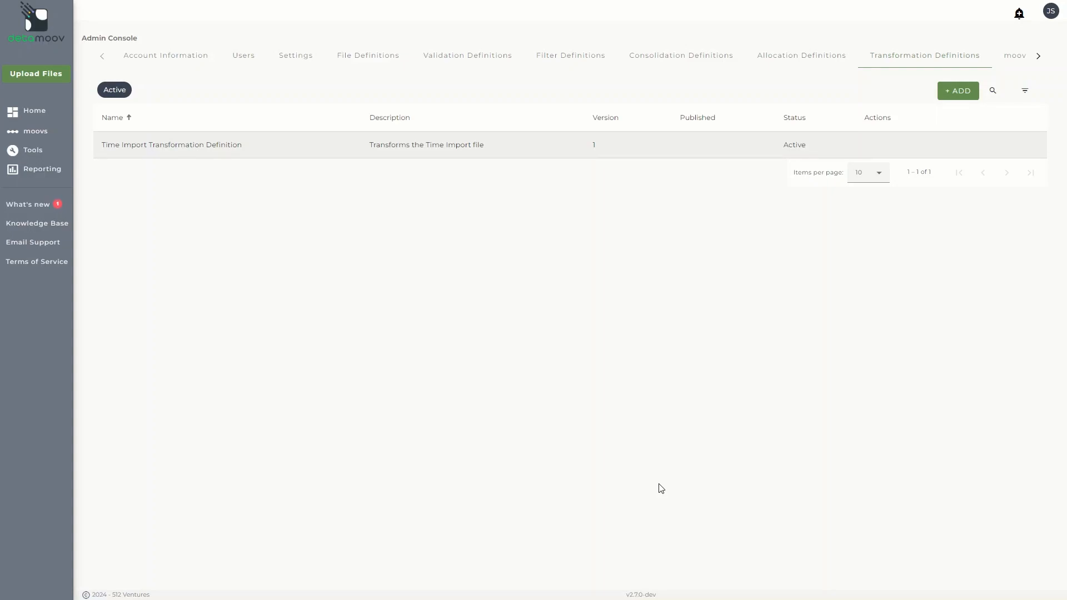
Step: Open the saved Time Import Transformation Definition and publish it
click(614, 148)
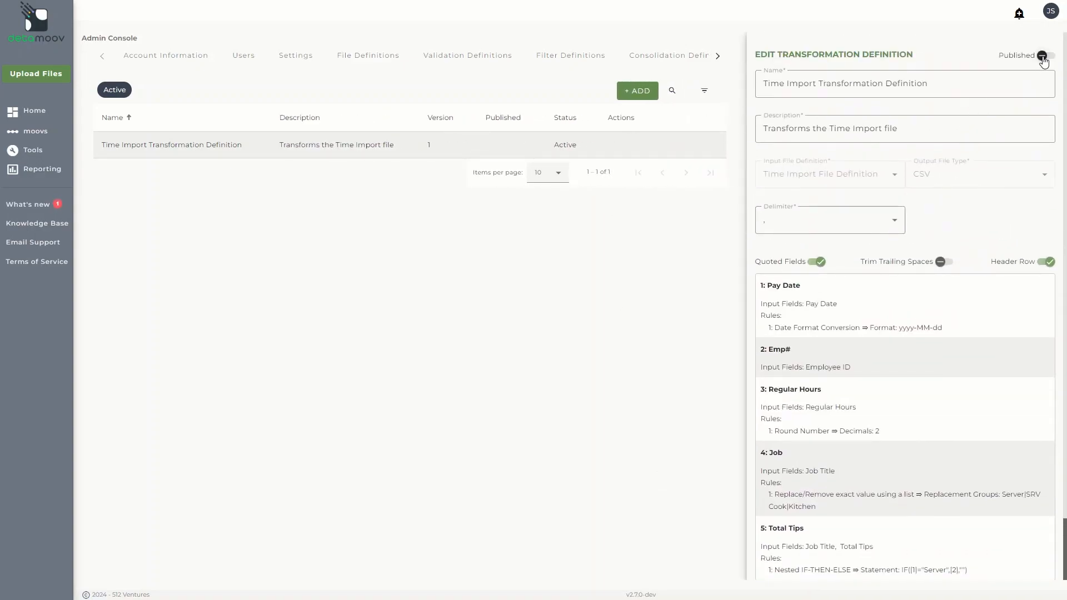
click(1042, 56)
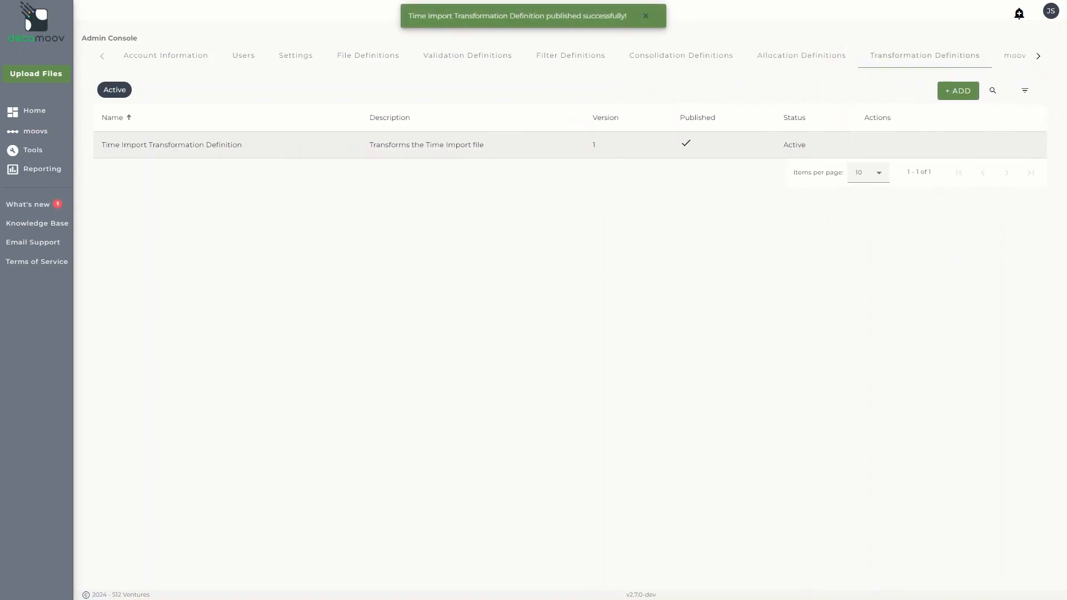